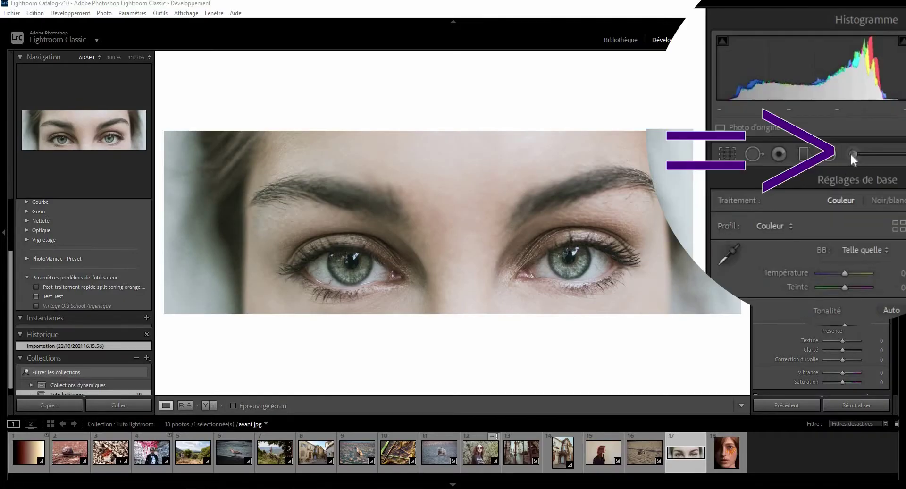
Step: Prepare an adjustment brush with its effect settings reset, Saturation at −100 and automatic masking off
{"action": "left_click", "coordinate": [855, 153]}
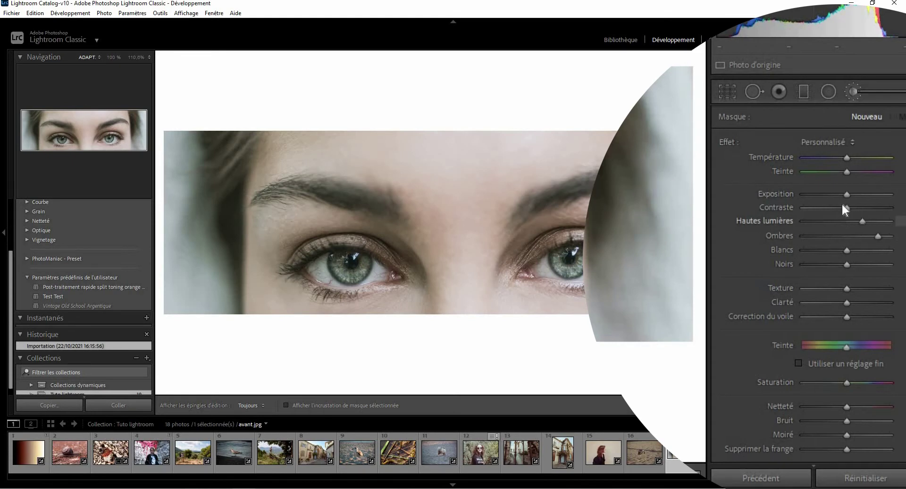
{"action": "double_click", "coordinate": [728, 143]}
{"action": "scroll", "coordinate": [850, 223], "scroll_direction": "down", "scroll_amount": 3}
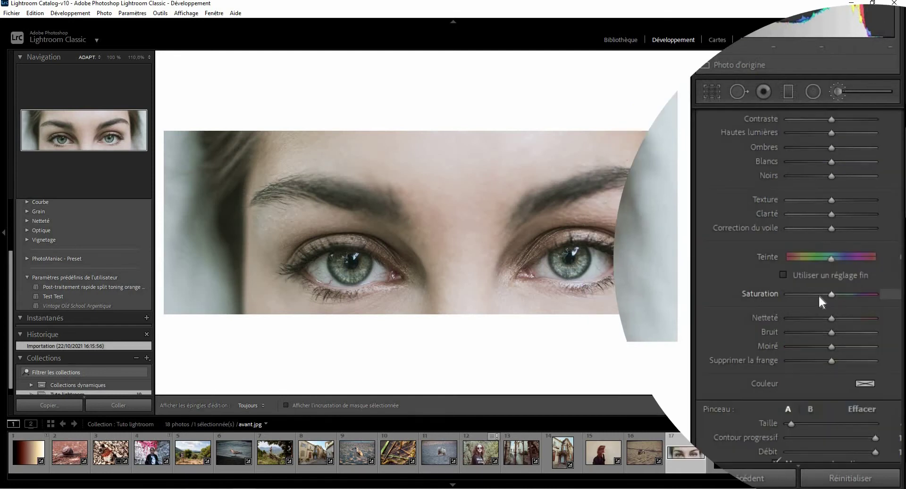
{"action": "left_click_drag", "start_coordinate": [819, 294], "coordinate": [785, 294]}
{"action": "left_click_drag", "start_coordinate": [656, 263], "coordinate": [630, 240]}
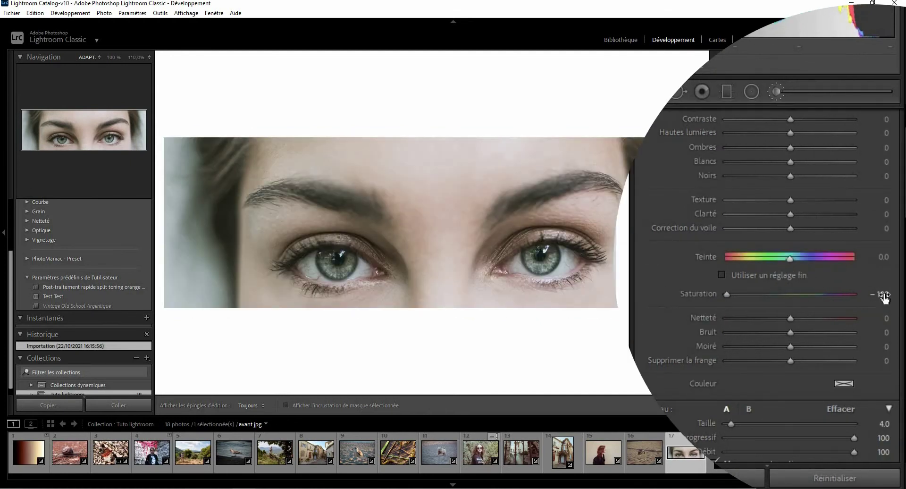
{"action": "scroll", "coordinate": [714, 319], "scroll_direction": "down", "scroll_amount": 3}
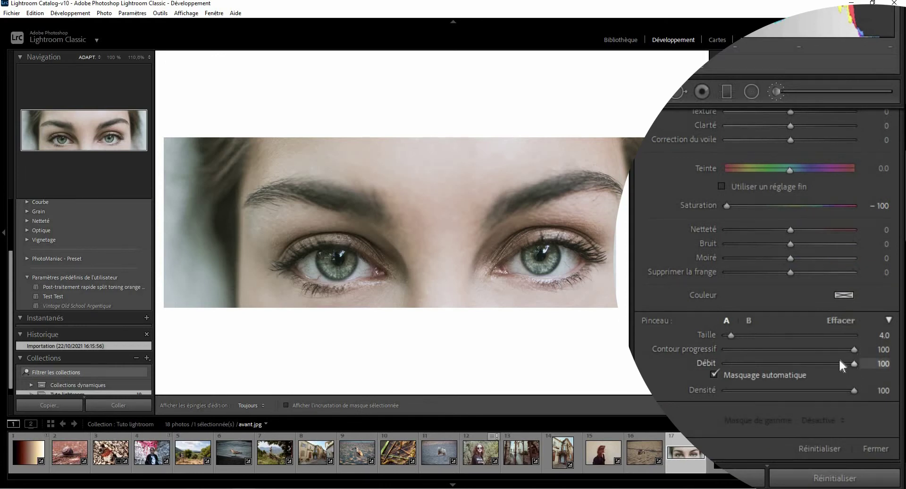
{"action": "left_click", "coordinate": [740, 380]}
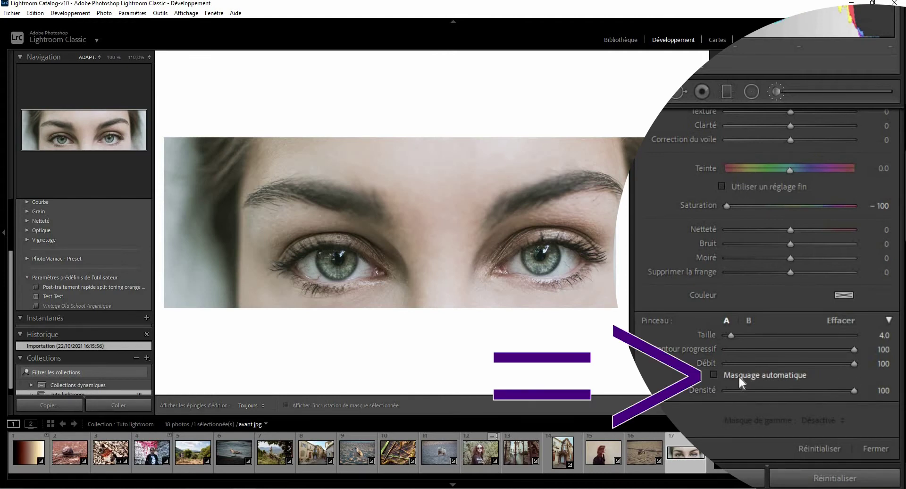
Step: Paint the desaturation over most of the iris of the eye on the photo's right side, with a brush of size 5 to 6
{"action": "key", "text": "z"}
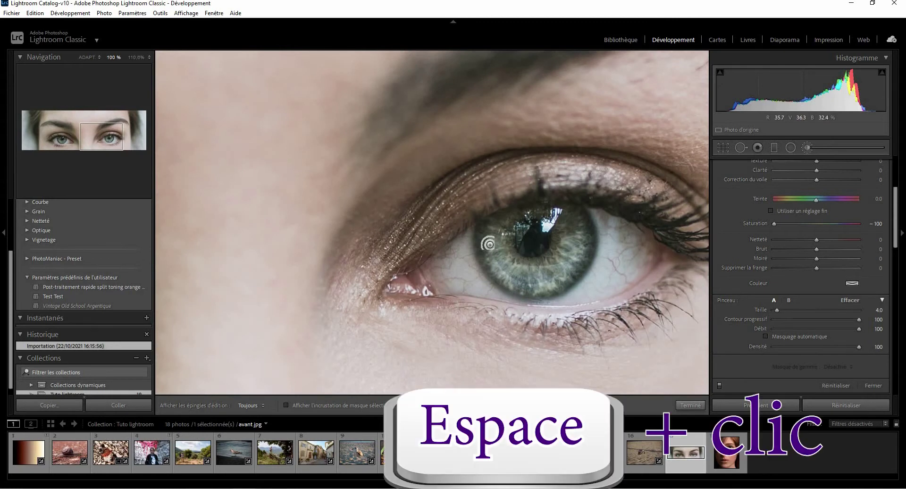
{"action": "key", "text": "h"}
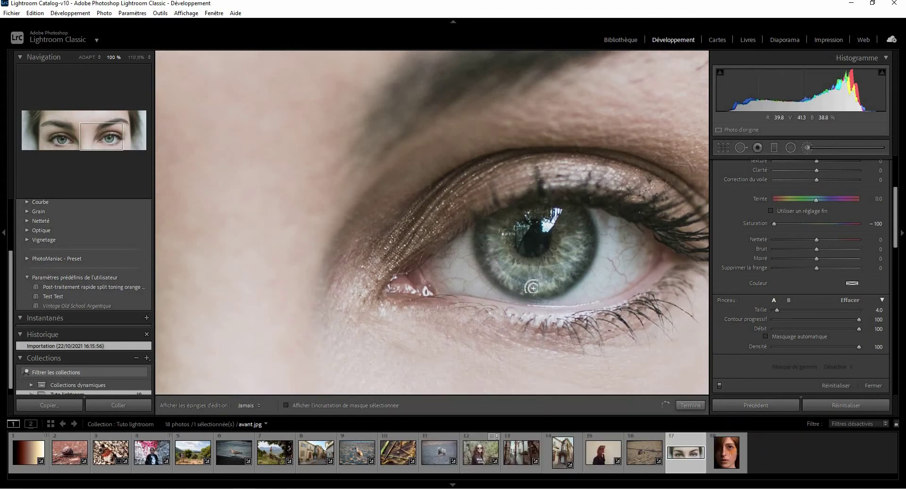
{"action": "key", "text": "h"}
{"action": "key", "text": "bracketleft"}
{"action": "left_click_drag", "start_coordinate": [562, 269], "coordinate": [489, 242]}
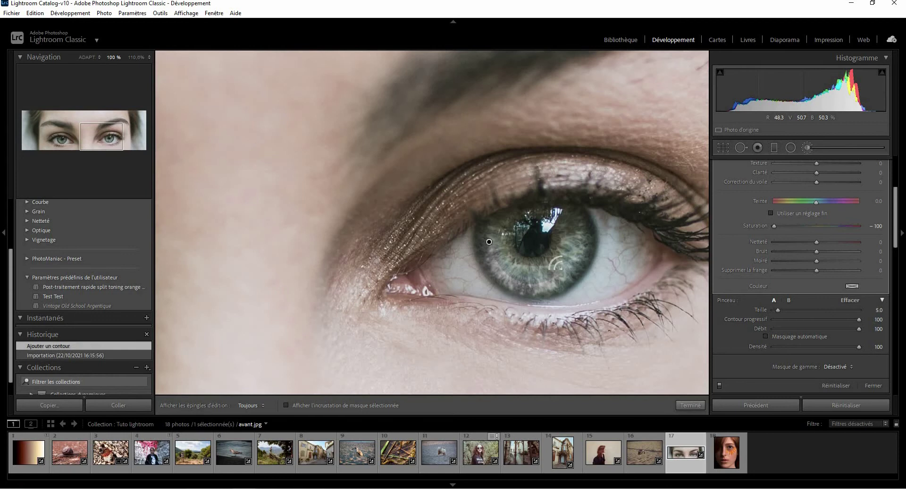
{"action": "left_click", "coordinate": [566, 243]}
{"action": "key", "text": "h"}
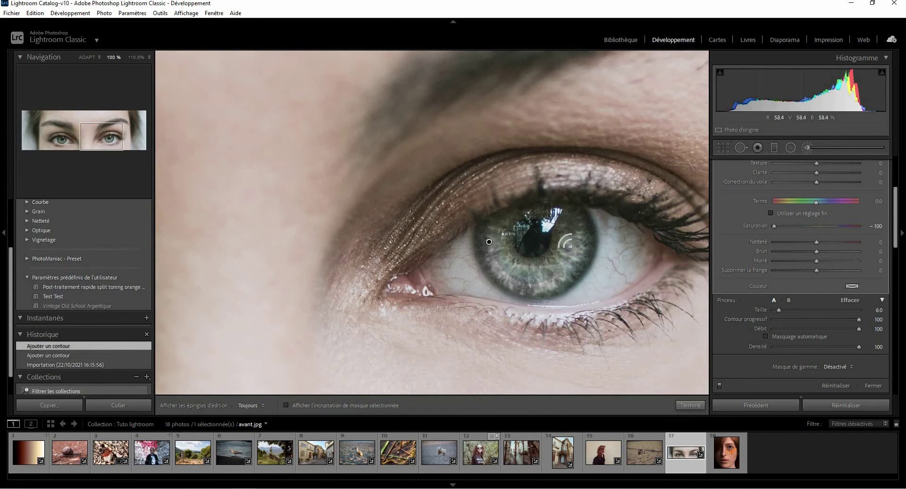
{"action": "key", "text": "h"}
{"action": "left_click_drag", "start_coordinate": [549, 268], "coordinate": [548, 265]}
{"action": "key", "text": "h"}
{"action": "key", "text": "bracketleft"}
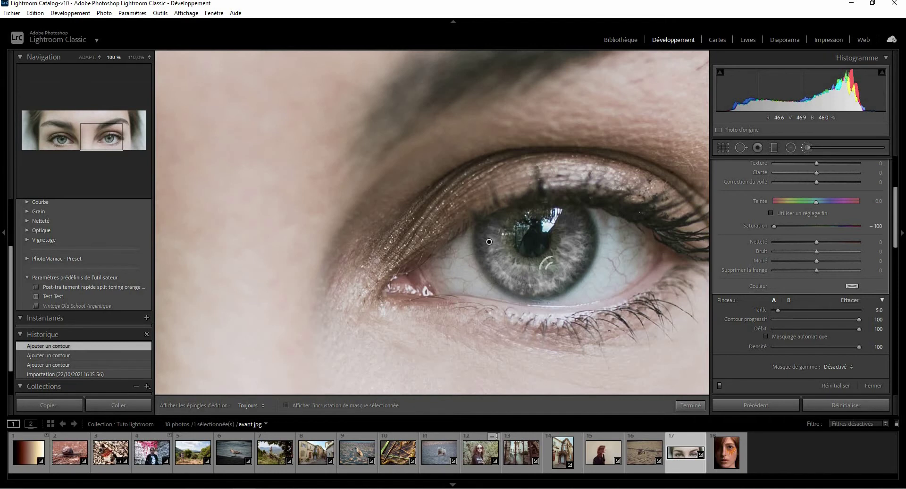
Step: Set the brush size to 7 and desaturate the remaining green around the pupil of the same eye
{"action": "key", "text": "bracketleft"}
{"action": "key", "text": "bracketleft"}
{"action": "key", "text": "h"}
{"action": "left_click_drag", "start_coordinate": [561, 214], "coordinate": [565, 246]}
{"action": "key", "text": "h"}
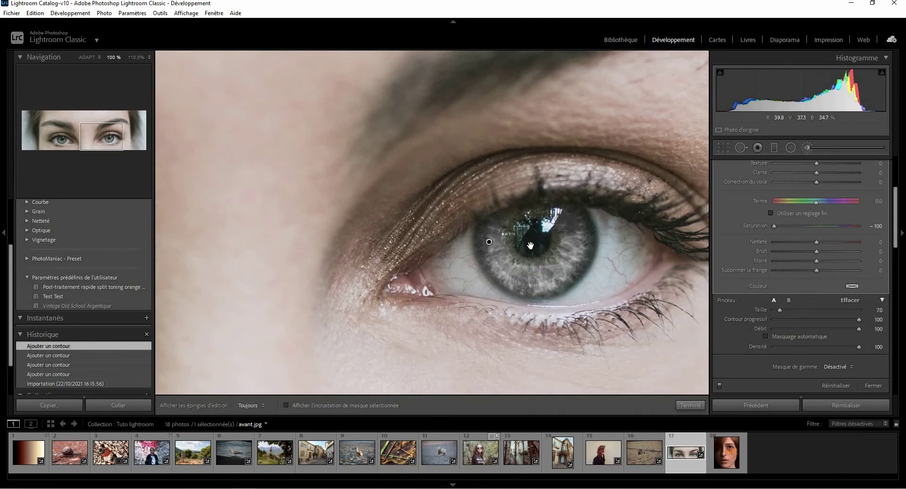
Step: Paint the desaturation over the whole iris of the eye on the photo's left side
{"action": "left_click_drag", "start_coordinate": [245, 229], "coordinate": [660, 219]}
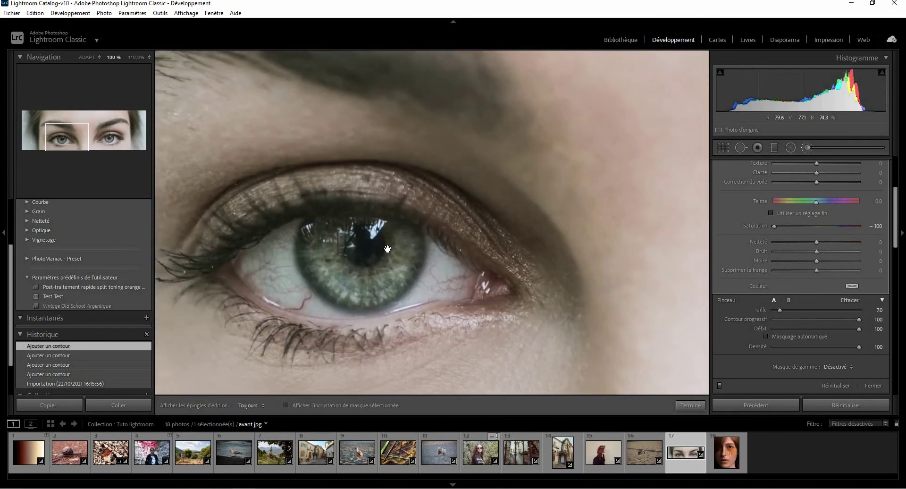
{"action": "key", "text": "h"}
{"action": "mouse_move", "coordinate": [374, 286]}
{"action": "left_mouse_down"}
{"action": "mouse_move", "coordinate": [397, 259]}
{"action": "mouse_move", "coordinate": [391, 224]}
{"action": "mouse_move", "coordinate": [390, 246]}
{"action": "mouse_move", "coordinate": [371, 262]}
{"action": "mouse_move", "coordinate": [335, 259]}
{"action": "mouse_move", "coordinate": [299, 226]}
{"action": "mouse_move", "coordinate": [389, 277]}
{"action": "mouse_move", "coordinate": [353, 275]}
{"action": "mouse_move", "coordinate": [303, 245]}
{"action": "mouse_move", "coordinate": [434, 232]}
{"action": "left_mouse_up"}
{"action": "key", "text": "h"}
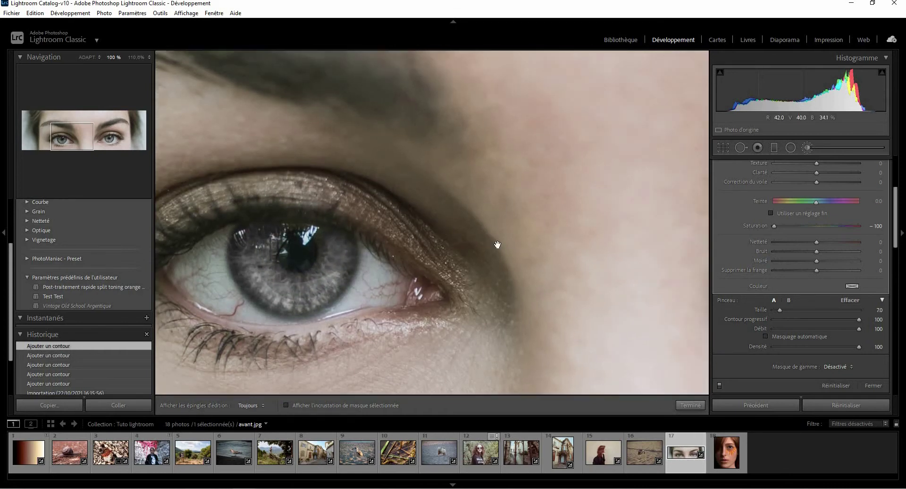
{"action": "left_click", "coordinate": [499, 245]}
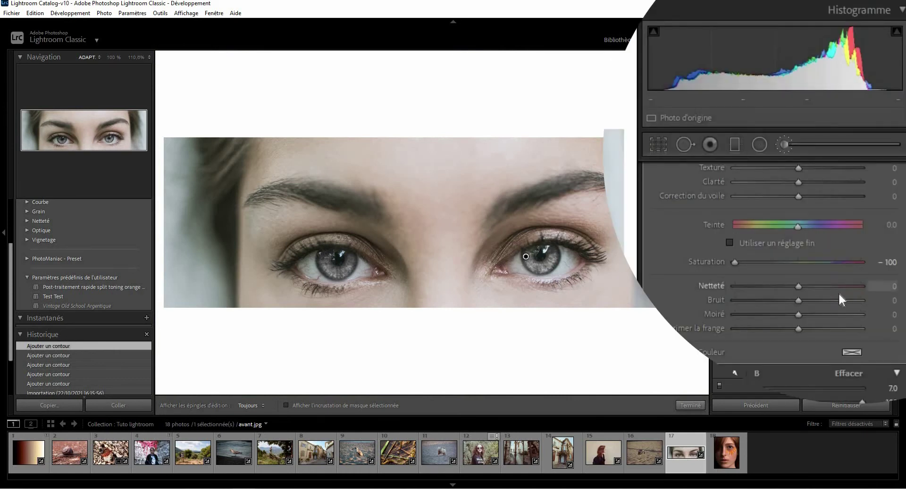
Step: Create a new brush mask and give it a violet-blue colour with hue 244 and saturation 54%
{"action": "scroll", "coordinate": [844, 246], "scroll_direction": "up", "scroll_amount": 5}
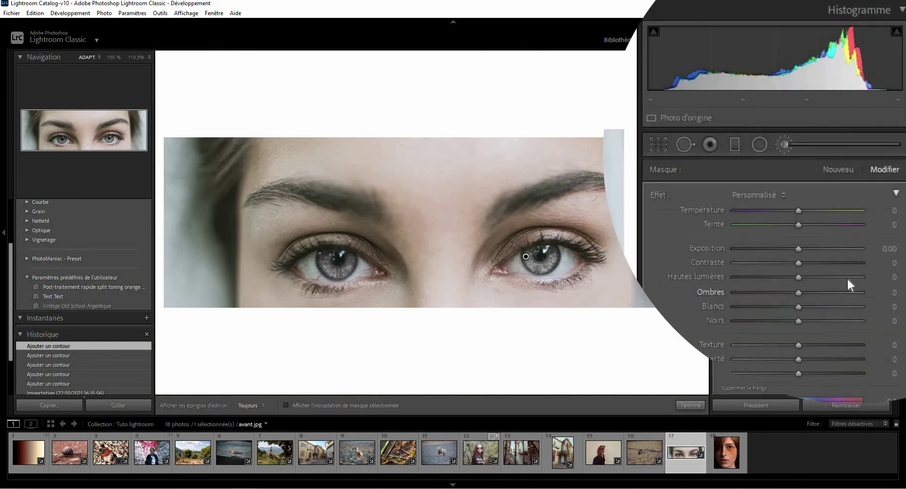
{"action": "left_click", "coordinate": [846, 170]}
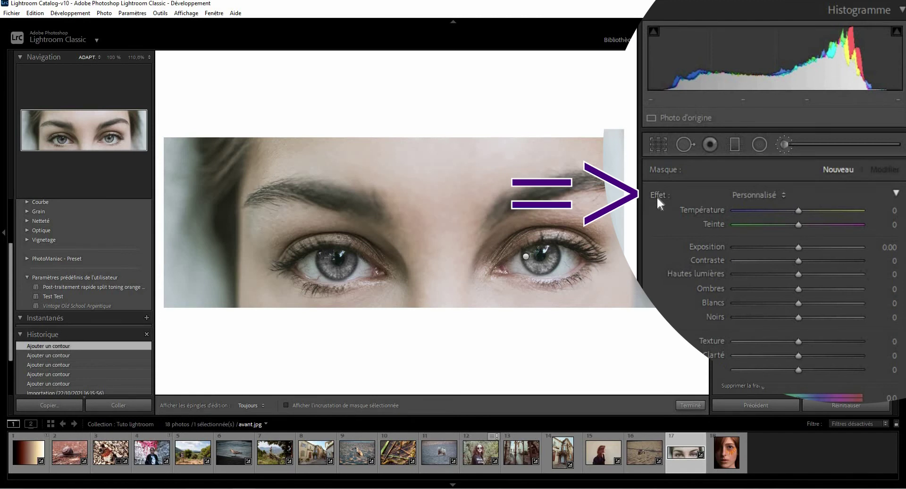
{"action": "scroll", "coordinate": [774, 242], "scroll_direction": "down", "scroll_amount": 4}
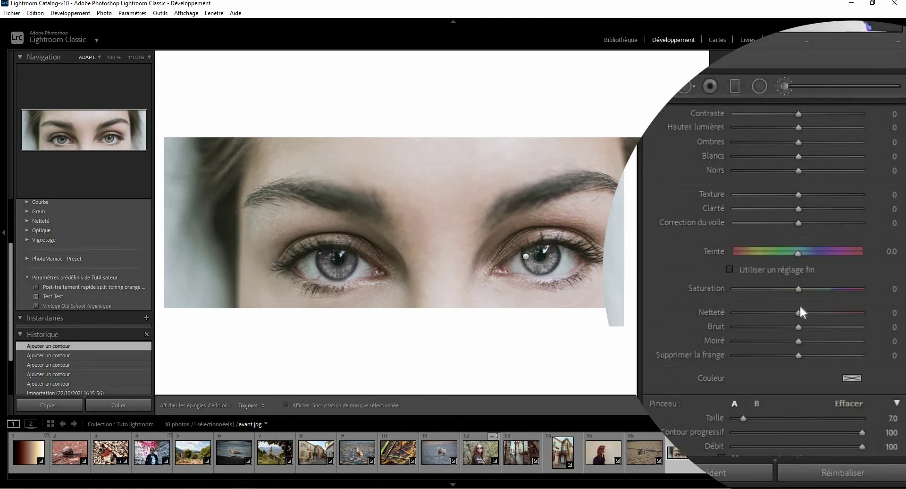
{"action": "left_click", "coordinate": [851, 378]}
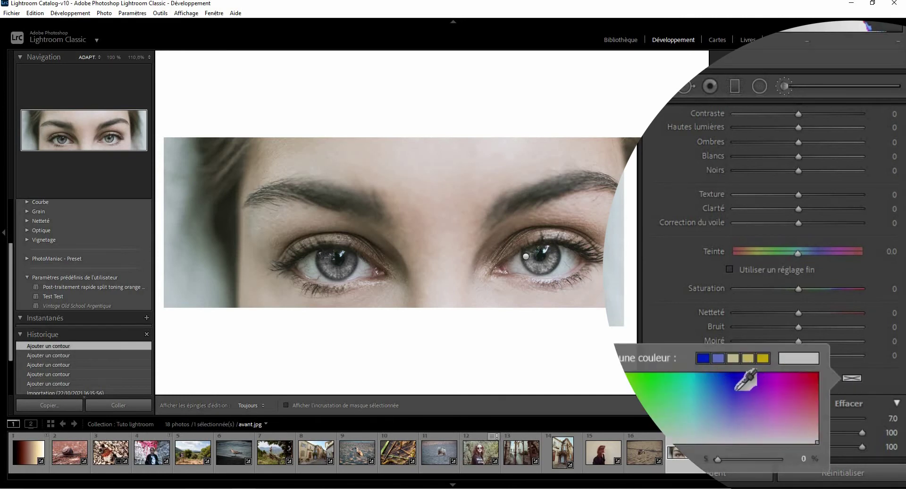
{"action": "left_click_drag", "start_coordinate": [727, 390], "coordinate": [734, 404]}
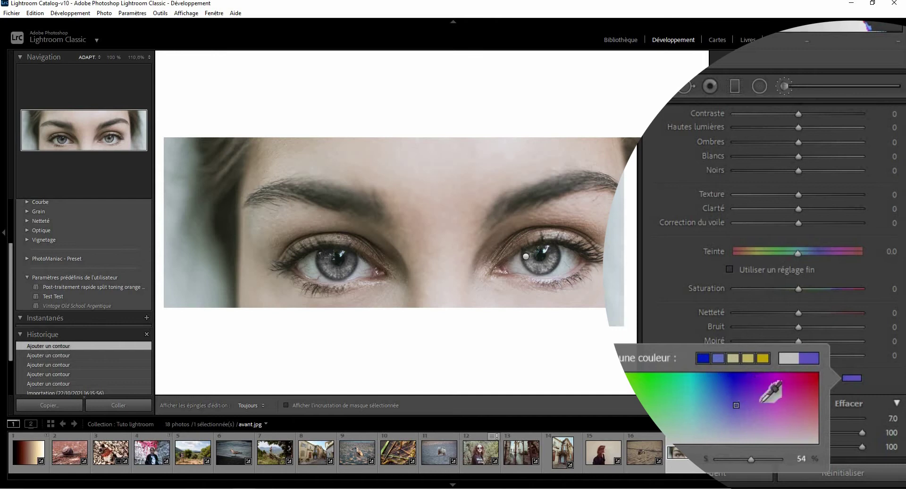
{"action": "left_click", "coordinate": [857, 380]}
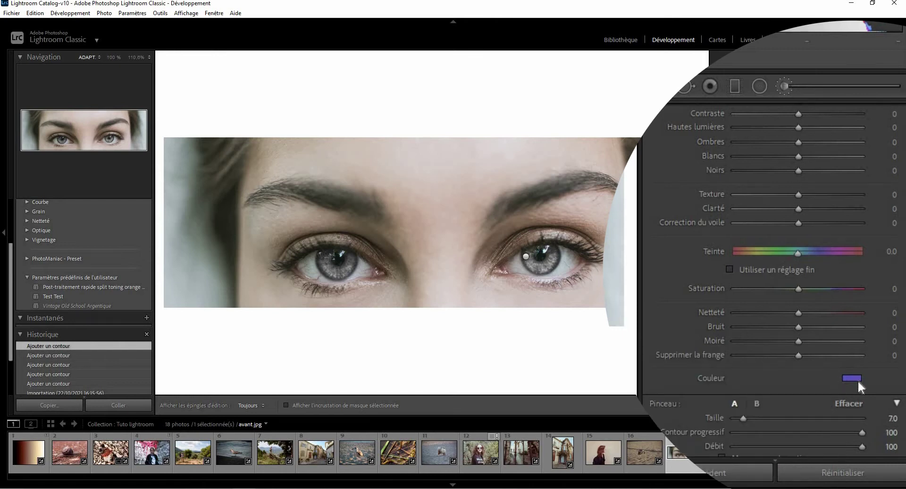
Step: Paint the violet-blue colour over the desaturated iris of the eye on the photo's right side
{"action": "left_click", "coordinate": [552, 259]}
{"action": "key", "text": "h"}
{"action": "mouse_move", "coordinate": [538, 266]}
{"action": "left_mouse_down"}
{"action": "mouse_move", "coordinate": [559, 236]}
{"action": "mouse_move", "coordinate": [545, 220]}
{"action": "mouse_move", "coordinate": [560, 237]}
{"action": "mouse_move", "coordinate": [550, 268]}
{"action": "left_mouse_up"}
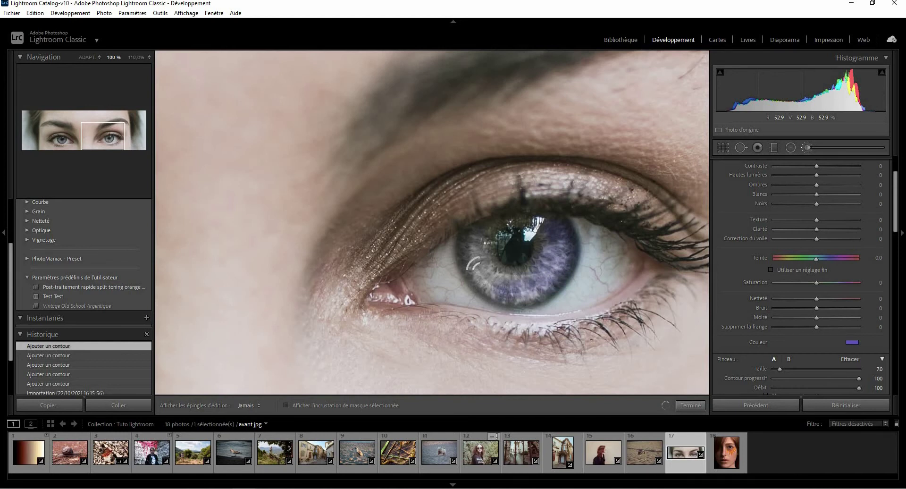
{"action": "mouse_move", "coordinate": [472, 266]}
{"action": "left_mouse_down"}
{"action": "mouse_move", "coordinate": [465, 248]}
{"action": "mouse_move", "coordinate": [527, 271]}
{"action": "mouse_move", "coordinate": [510, 283]}
{"action": "mouse_move", "coordinate": [461, 249]}
{"action": "mouse_move", "coordinate": [546, 272]}
{"action": "mouse_move", "coordinate": [536, 214]}
{"action": "mouse_move", "coordinate": [512, 272]}
{"action": "mouse_move", "coordinate": [461, 240]}
{"action": "mouse_move", "coordinate": [526, 284]}
{"action": "mouse_move", "coordinate": [560, 237]}
{"action": "mouse_move", "coordinate": [539, 249]}
{"action": "mouse_move", "coordinate": [470, 252]}
{"action": "left_mouse_up"}
{"action": "key", "text": "h"}
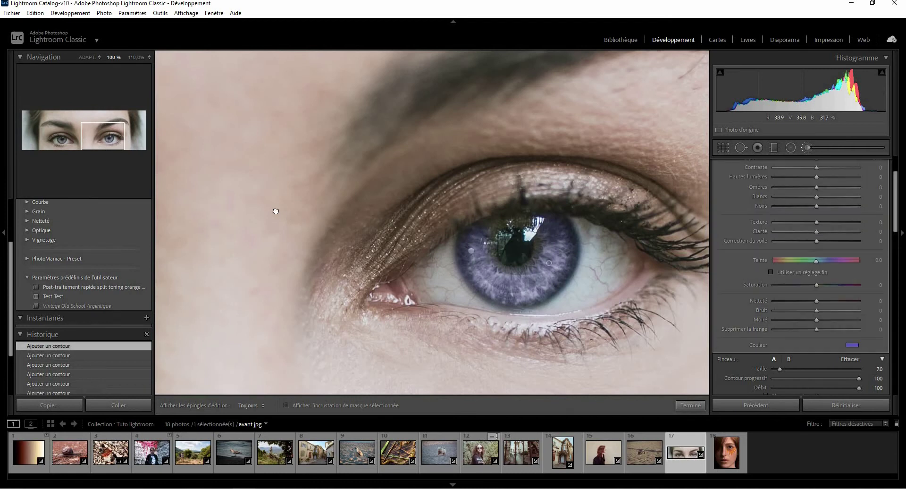
Step: Paint the violet-blue colour over the desaturated iris of the eye on the photo's left side
{"action": "left_click_drag", "start_coordinate": [290, 203], "coordinate": [573, 203]}
{"action": "left_click_drag", "start_coordinate": [316, 271], "coordinate": [501, 271]}
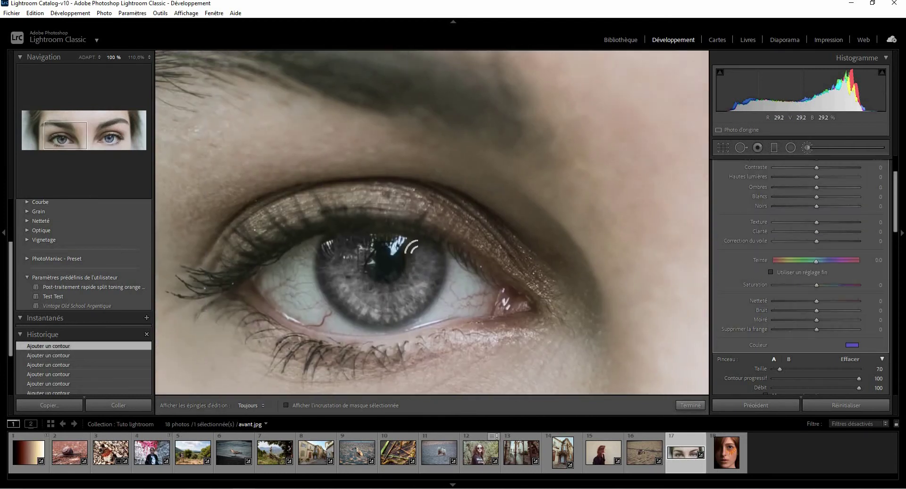
{"action": "mouse_move", "coordinate": [411, 247]}
{"action": "left_mouse_down"}
{"action": "mouse_move", "coordinate": [413, 266]}
{"action": "mouse_move", "coordinate": [442, 265]}
{"action": "left_mouse_up"}
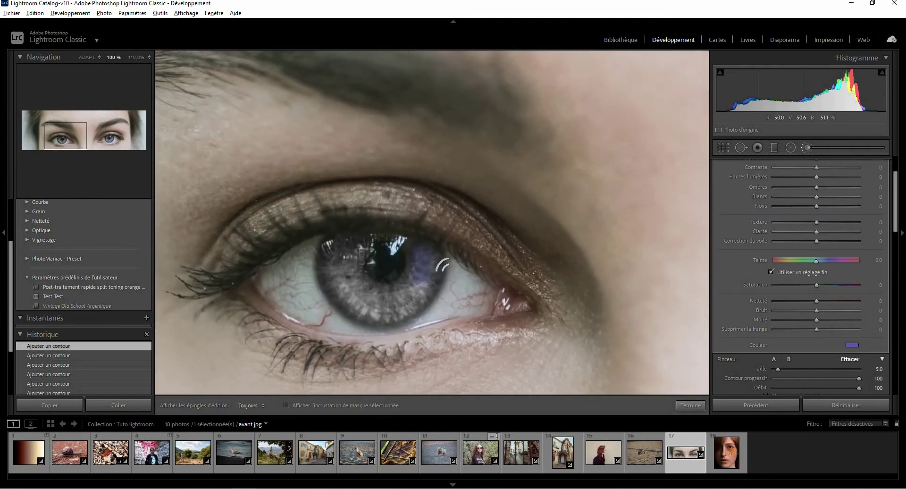
{"action": "scroll", "coordinate": [444, 265], "scroll_direction": "up", "scroll_amount": 2}
{"action": "key", "text": "alt"}
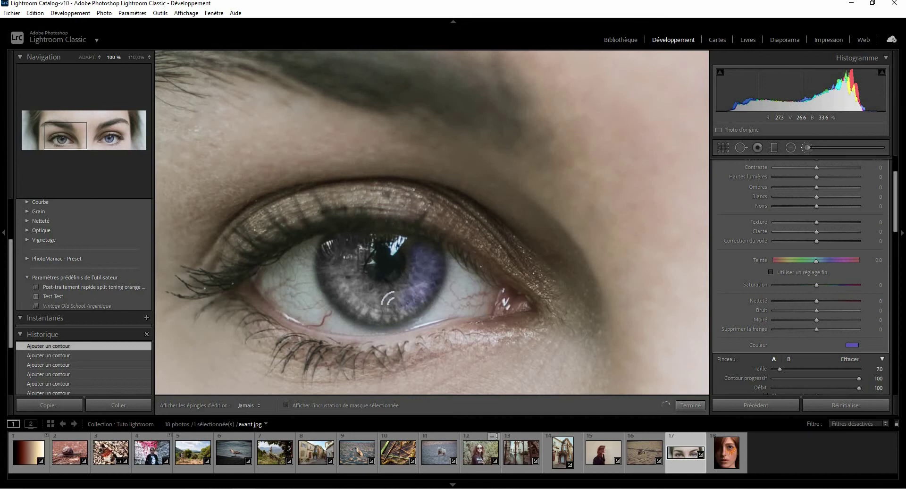
{"action": "mouse_move", "coordinate": [388, 298]}
{"action": "left_mouse_down"}
{"action": "mouse_move", "coordinate": [360, 299]}
{"action": "mouse_move", "coordinate": [337, 273]}
{"action": "mouse_move", "coordinate": [333, 231]}
{"action": "mouse_move", "coordinate": [319, 261]}
{"action": "mouse_move", "coordinate": [328, 286]}
{"action": "mouse_move", "coordinate": [351, 303]}
{"action": "mouse_move", "coordinate": [317, 287]}
{"action": "mouse_move", "coordinate": [316, 298]}
{"action": "mouse_move", "coordinate": [306, 281]}
{"action": "mouse_move", "coordinate": [328, 313]}
{"action": "mouse_move", "coordinate": [351, 325]}
{"action": "left_mouse_up"}
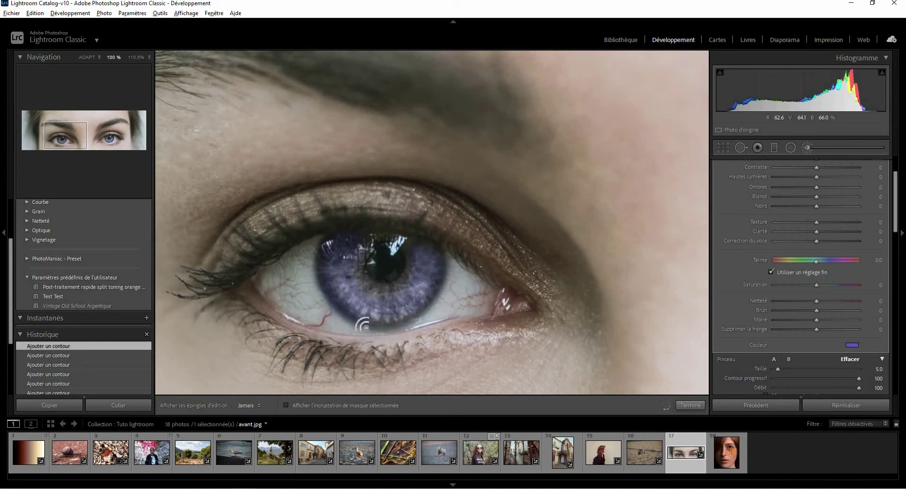
{"action": "key", "text": "alt"}
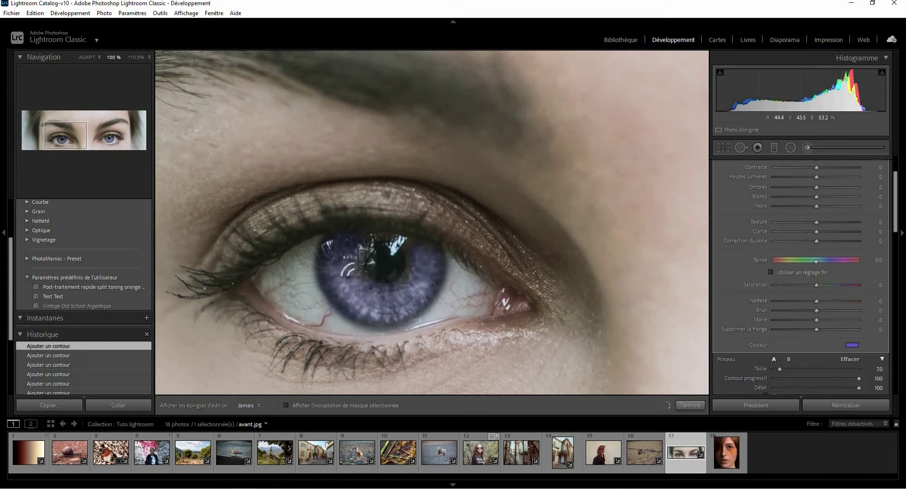
{"action": "key", "text": "h"}
{"action": "key", "text": "space"}
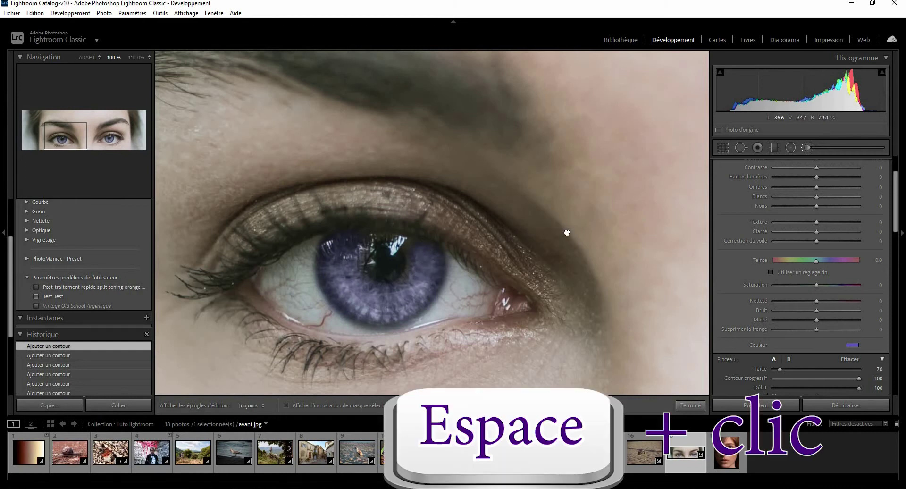
{"action": "left_click", "coordinate": [568, 232]}
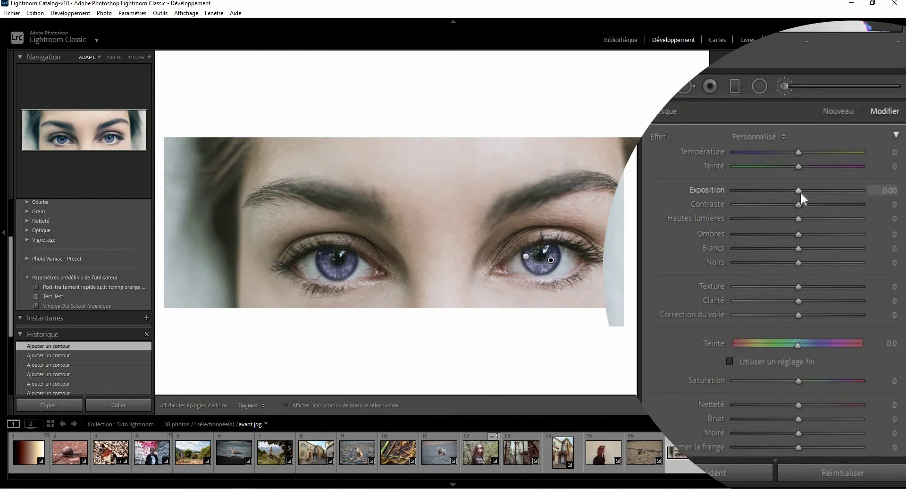
Step: Set the violet-blue mask's Exposure to 0.05, Texture to 3 and Clarity to 2
{"action": "mouse_move", "coordinate": [801, 191]}
{"action": "left_mouse_down"}
{"action": "mouse_move", "coordinate": [789, 228]}
{"action": "mouse_move", "coordinate": [811, 191]}
{"action": "left_mouse_up"}
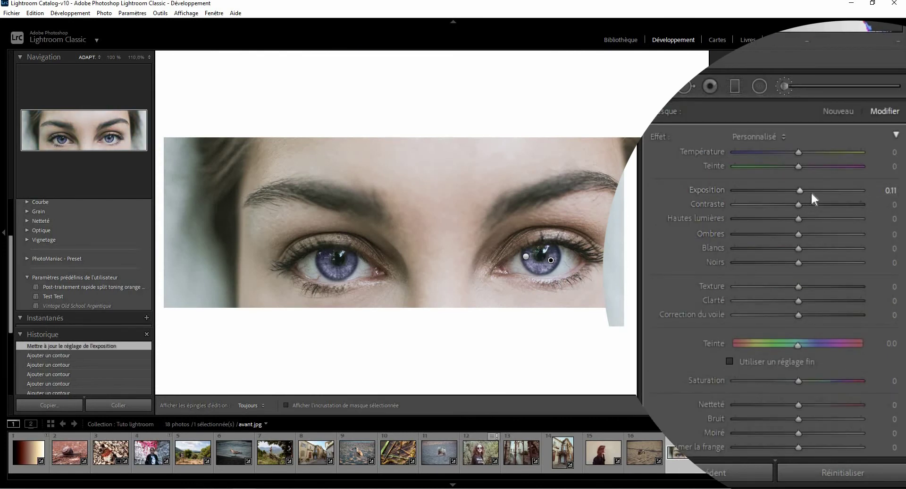
{"action": "left_click", "coordinate": [891, 190]}
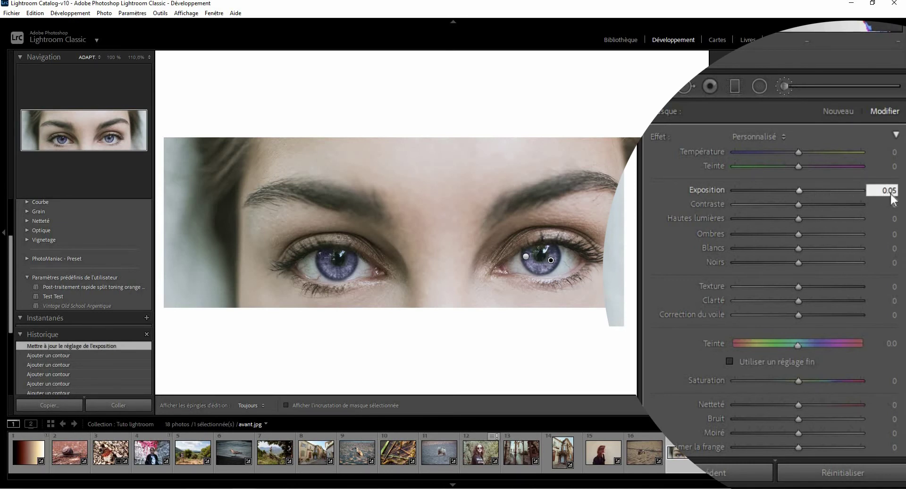
{"action": "key", "text": "Return"}
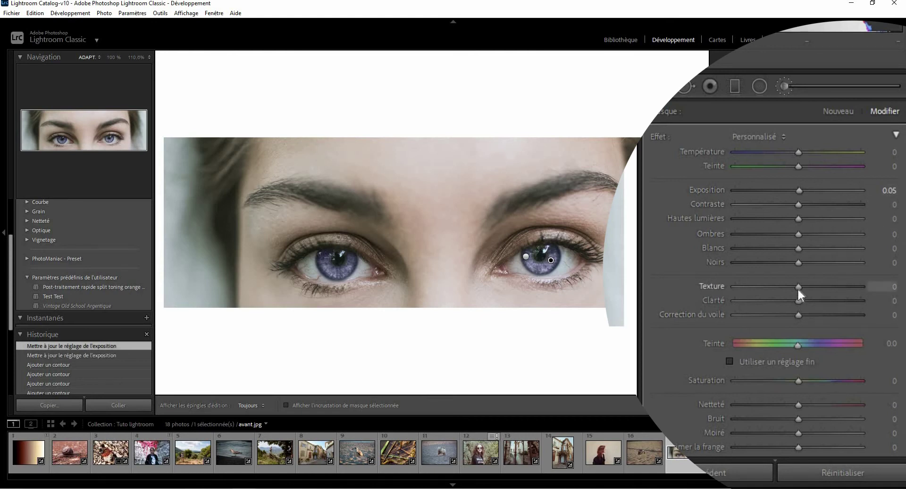
{"action": "scroll", "coordinate": [800, 287], "scroll_direction": "up", "scroll_amount": 3}
{"action": "scroll", "coordinate": [798, 302], "scroll_direction": "up", "scroll_amount": 2}
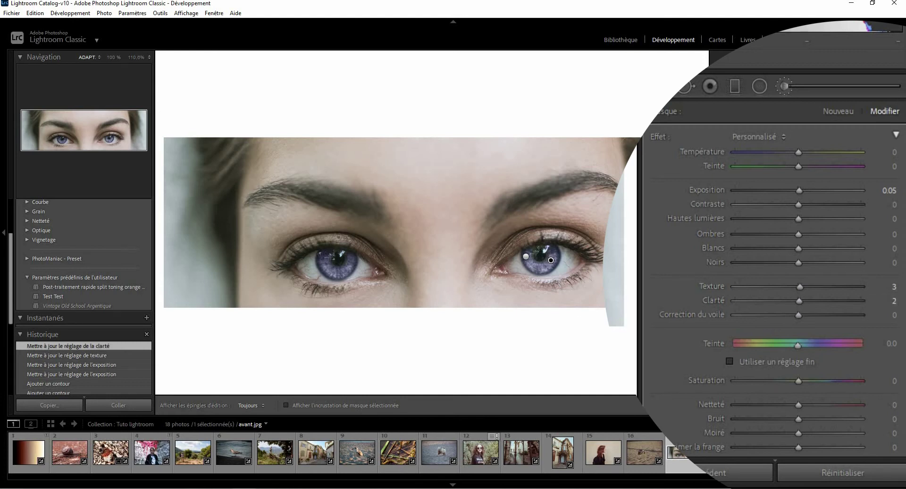
Step: Try different blue tones for the violet-blue mask's colour, ending with a hue of 216
{"action": "scroll", "coordinate": [850, 279], "scroll_direction": "down", "scroll_amount": 5}
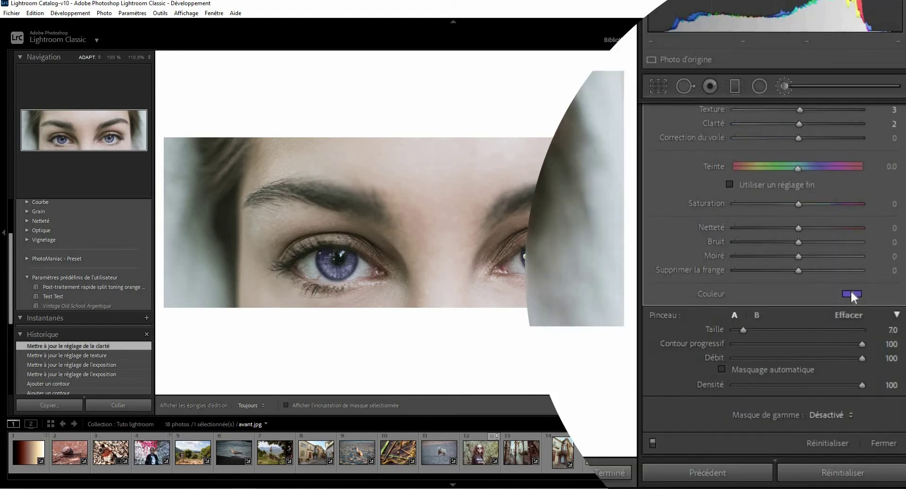
{"action": "left_click", "coordinate": [851, 293]}
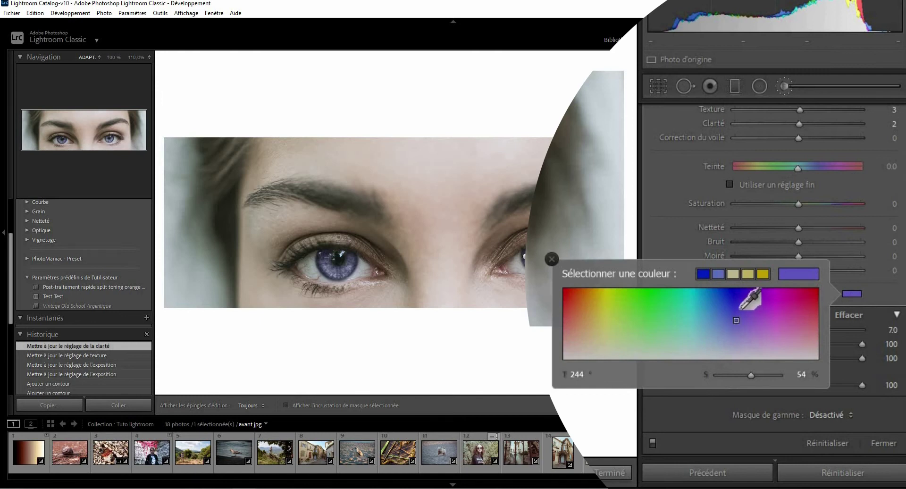
{"action": "left_click_drag", "start_coordinate": [740, 309], "coordinate": [733, 306]}
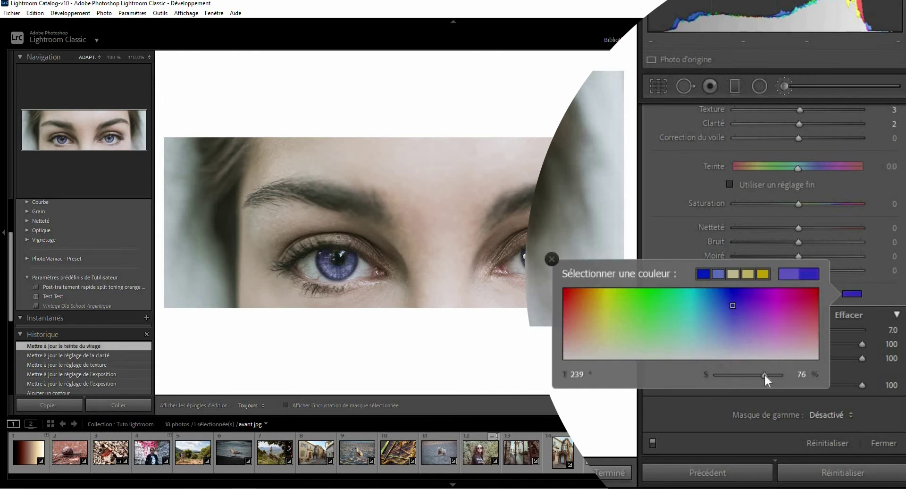
{"action": "left_click_drag", "start_coordinate": [742, 372], "coordinate": [762, 373]}
{"action": "left_click", "coordinate": [578, 374]}
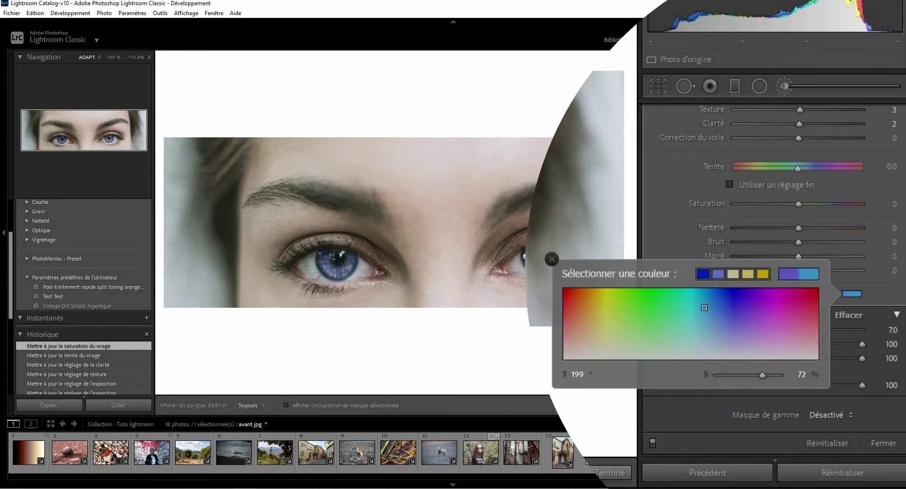
{"action": "type", "text": "216"}
{"action": "key", "text": "Return"}
{"action": "left_click", "coordinate": [573, 371]}
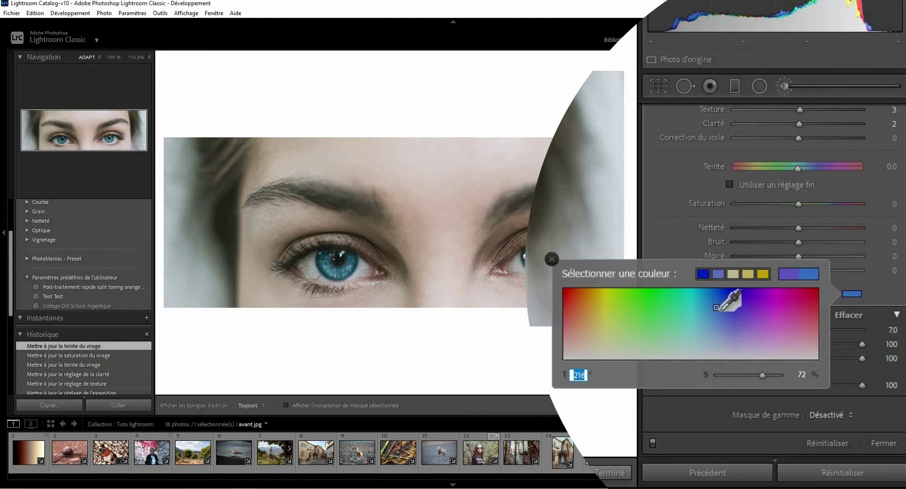
Step: Shift the eye mask's colour to a muted violet with hue 241 and saturation 38%
{"action": "left_click_drag", "start_coordinate": [720, 304], "coordinate": [721, 325]}
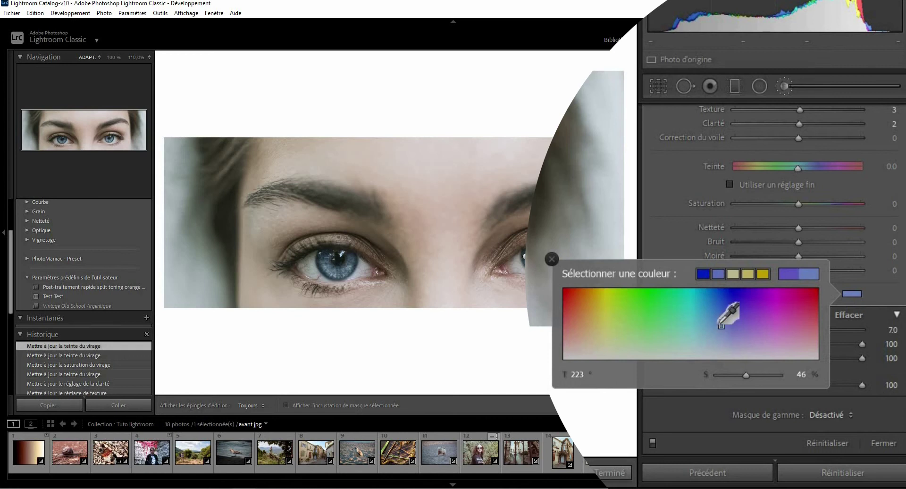
{"action": "mouse_move", "coordinate": [721, 326]}
{"action": "left_mouse_down"}
{"action": "mouse_move", "coordinate": [720, 337]}
{"action": "mouse_move", "coordinate": [730, 307]}
{"action": "left_mouse_up"}
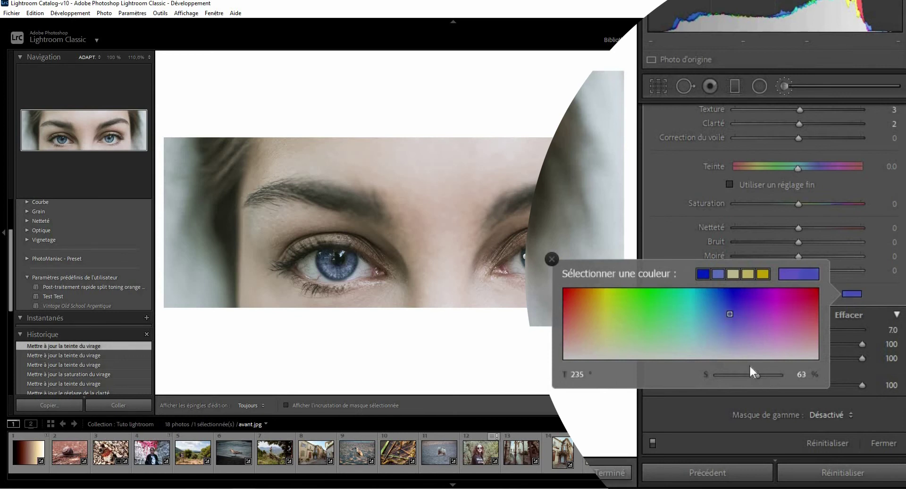
{"action": "mouse_move", "coordinate": [735, 361]}
{"action": "left_mouse_down"}
{"action": "mouse_move", "coordinate": [755, 366]}
{"action": "mouse_move", "coordinate": [729, 322]}
{"action": "mouse_move", "coordinate": [736, 333]}
{"action": "mouse_move", "coordinate": [711, 332]}
{"action": "mouse_move", "coordinate": [746, 333]}
{"action": "mouse_move", "coordinate": [734, 332]}
{"action": "left_mouse_up"}
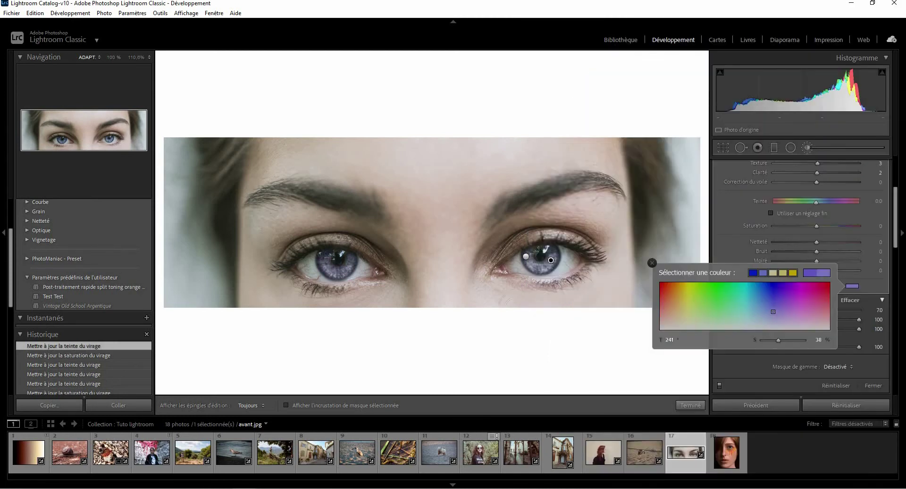
Step: Open the portrait with the orange petals and set the new adjustment brush's Saturation to -100
{"action": "left_click", "coordinate": [726, 462]}
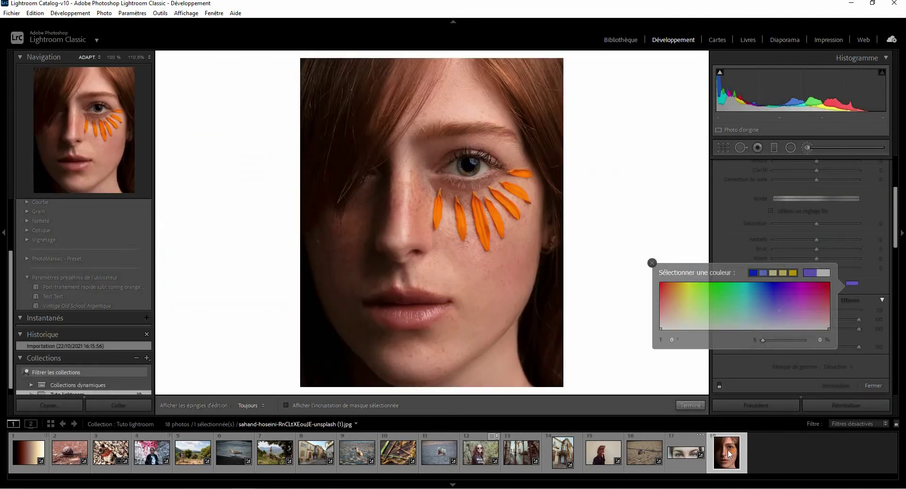
{"action": "left_click", "coordinate": [785, 83]}
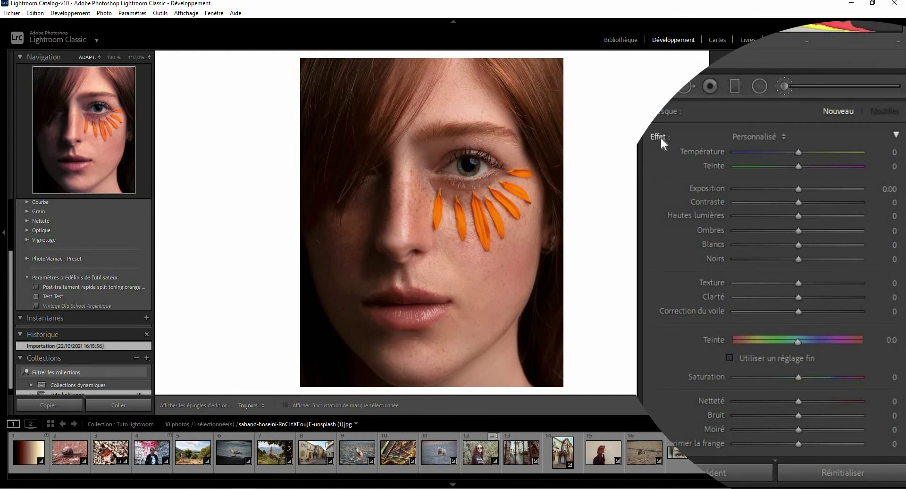
{"action": "left_click_drag", "start_coordinate": [798, 378], "coordinate": [771, 377]}
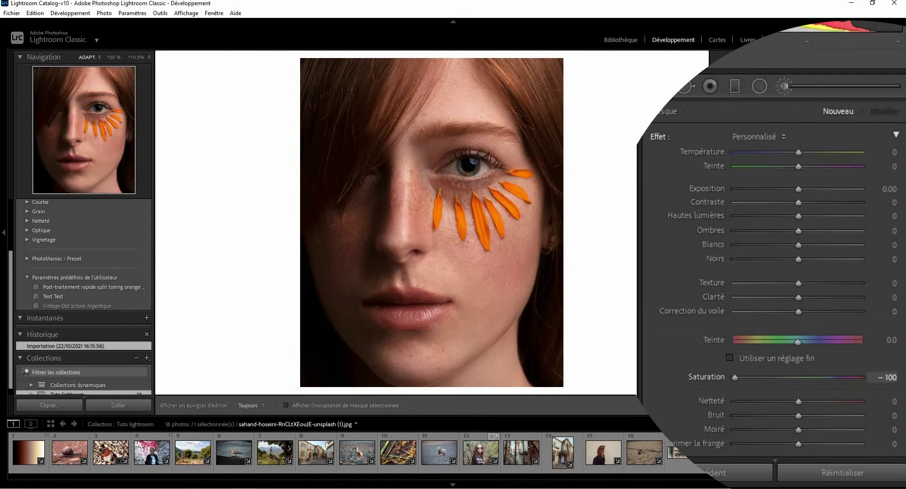
Step: Paint the desaturating brush over the whole iris of the visible eye in the petal portrait
{"action": "left_click", "coordinate": [466, 165]}
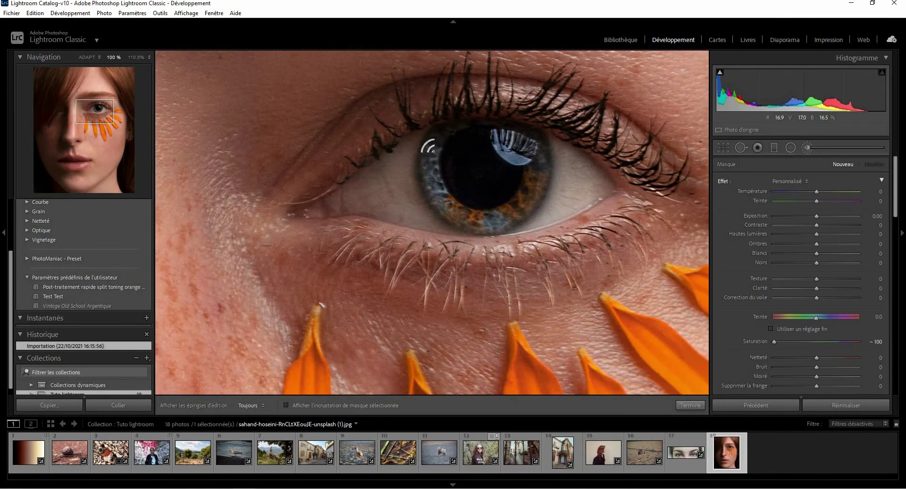
{"action": "key", "text": "h"}
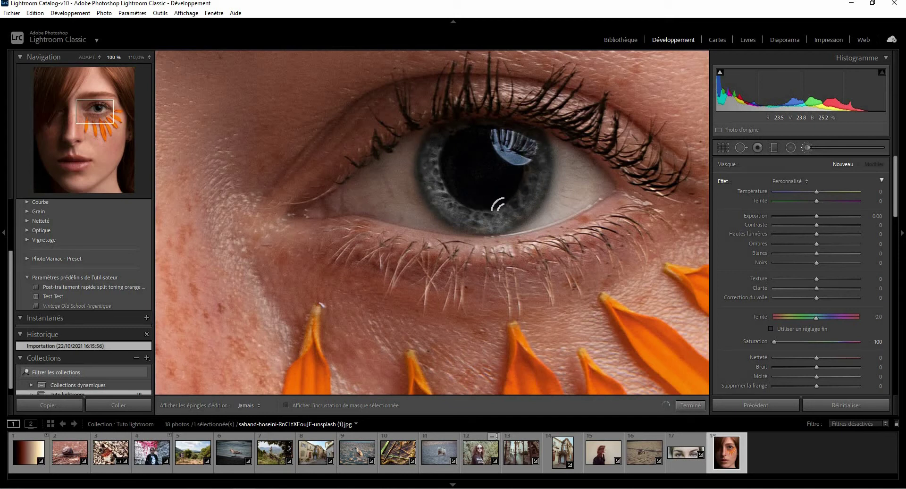
{"action": "left_click_drag", "start_coordinate": [537, 140], "coordinate": [422, 133]}
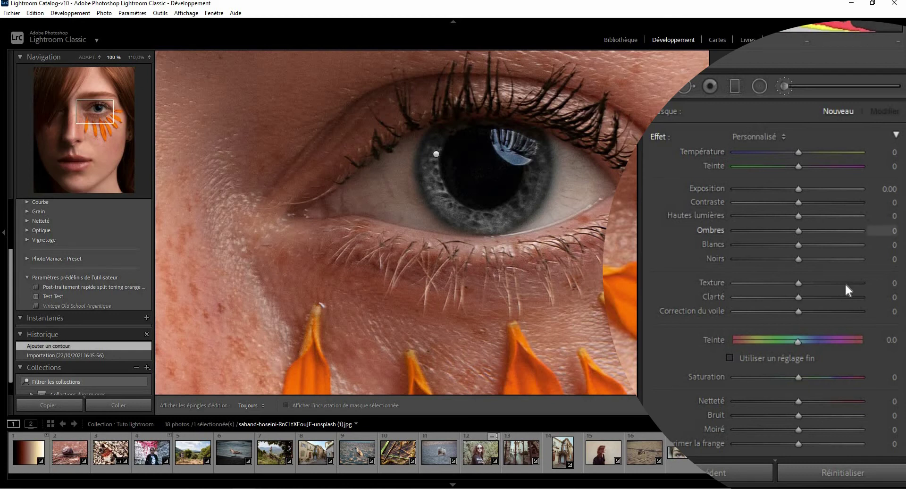
Step: Return to avant.jpg and reset all of its develop settings
{"action": "scroll", "coordinate": [845, 282], "scroll_direction": "down", "scroll_amount": 5}
{"action": "scroll", "coordinate": [845, 282], "scroll_direction": "up", "scroll_amount": 3}
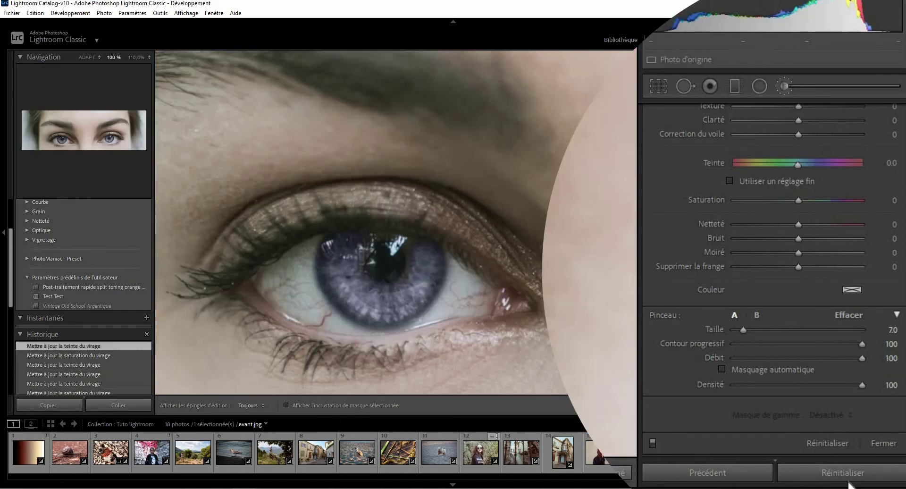
{"action": "left_click", "coordinate": [849, 482]}
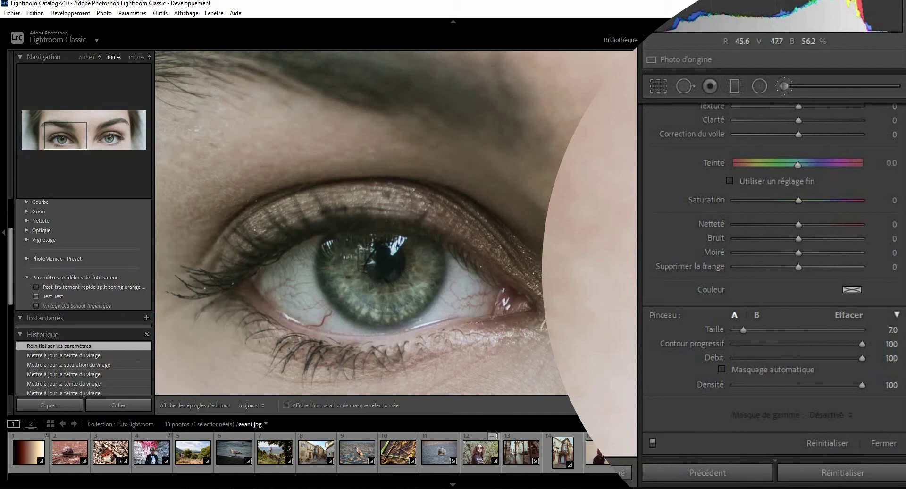
Step: Sample the natural green iris in avant.jpg as the brush colour, giving hue 75 and saturation 13%
{"action": "left_click", "coordinate": [854, 291]}
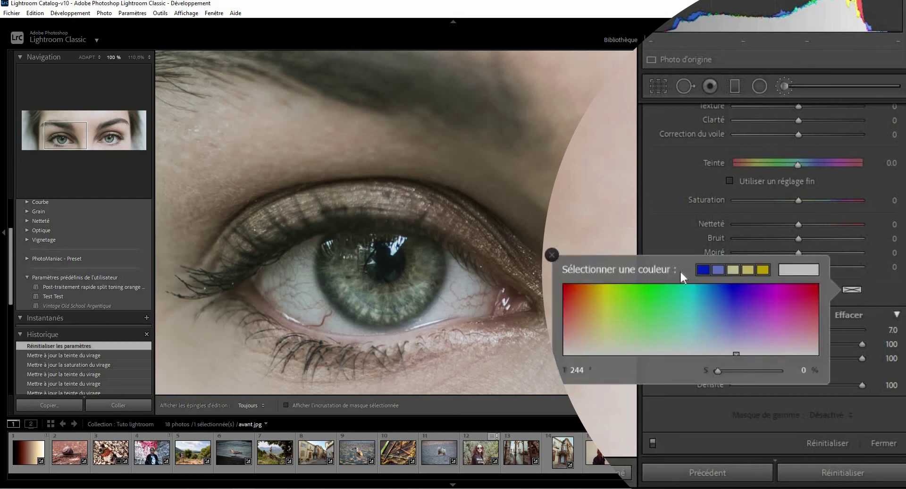
{"action": "left_click", "coordinate": [642, 318]}
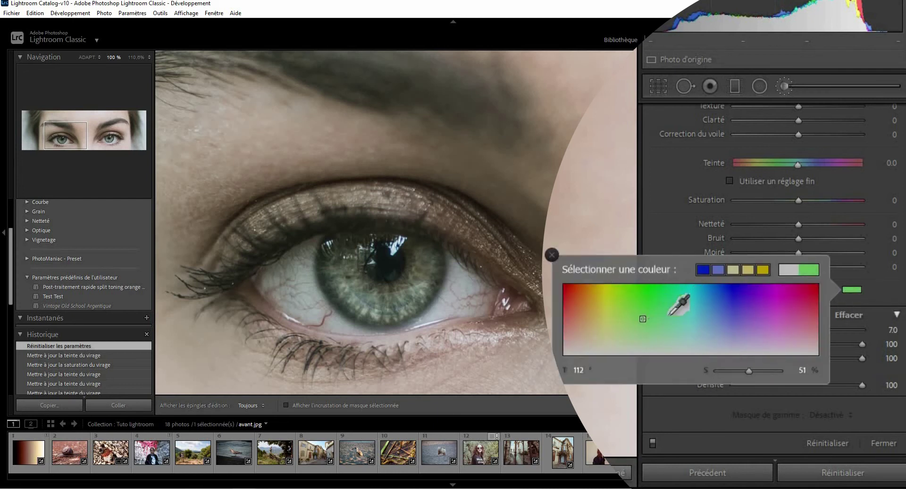
{"action": "mouse_move", "coordinate": [669, 314]}
{"action": "left_mouse_down"}
{"action": "mouse_move", "coordinate": [616, 310]}
{"action": "mouse_move", "coordinate": [458, 270]}
{"action": "mouse_move", "coordinate": [421, 272]}
{"action": "mouse_move", "coordinate": [417, 289]}
{"action": "mouse_move", "coordinate": [417, 278]}
{"action": "left_mouse_up"}
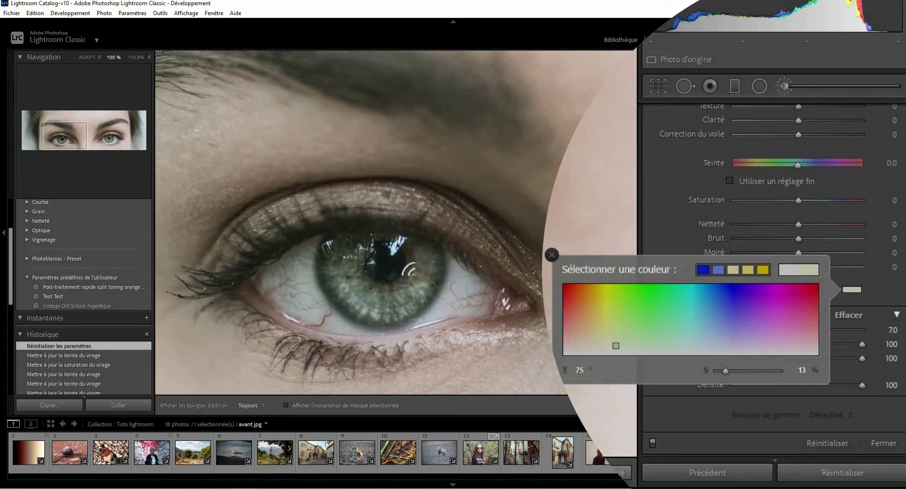
{"action": "left_click", "coordinate": [860, 287]}
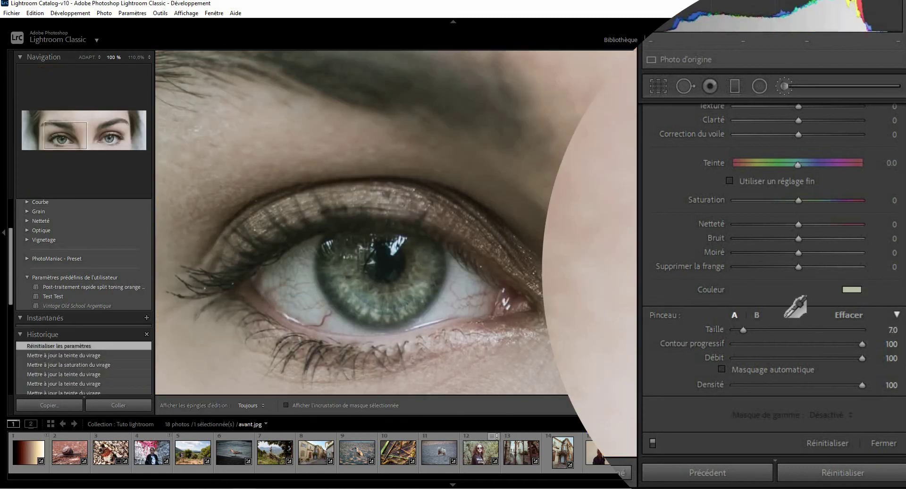
Step: Switch back to the petal portrait and paint the sampled green colour over the desaturated iris as a new mask
{"action": "left_click", "coordinate": [852, 289]}
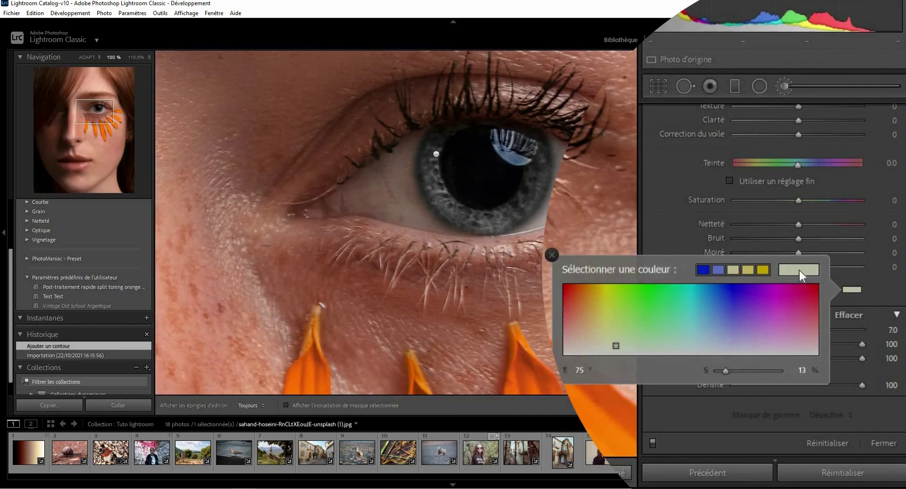
{"action": "left_click", "coordinate": [800, 270]}
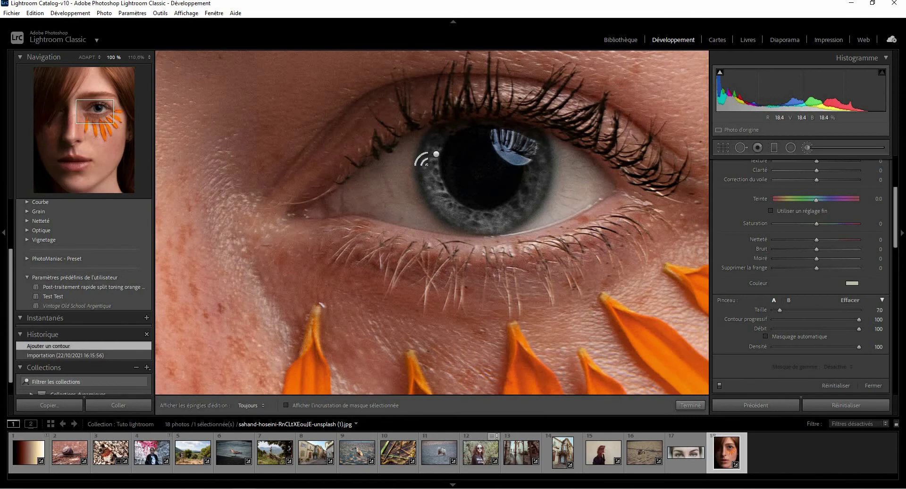
{"action": "key", "text": "h"}
{"action": "left_click", "coordinate": [422, 189]}
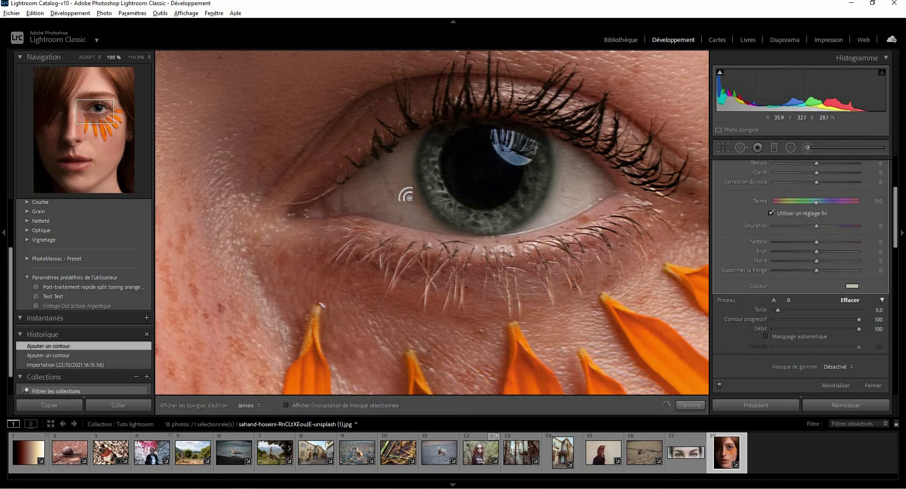
Step: Erase the green mask's overspill around the iris edge and inside the eye
{"action": "key", "text": "alt"}
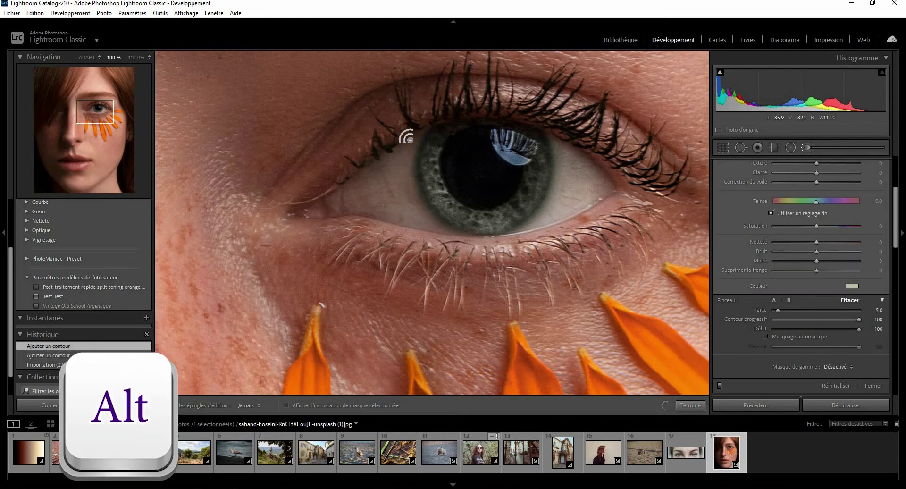
{"action": "left_click", "coordinate": [548, 152], "text": "alt"}
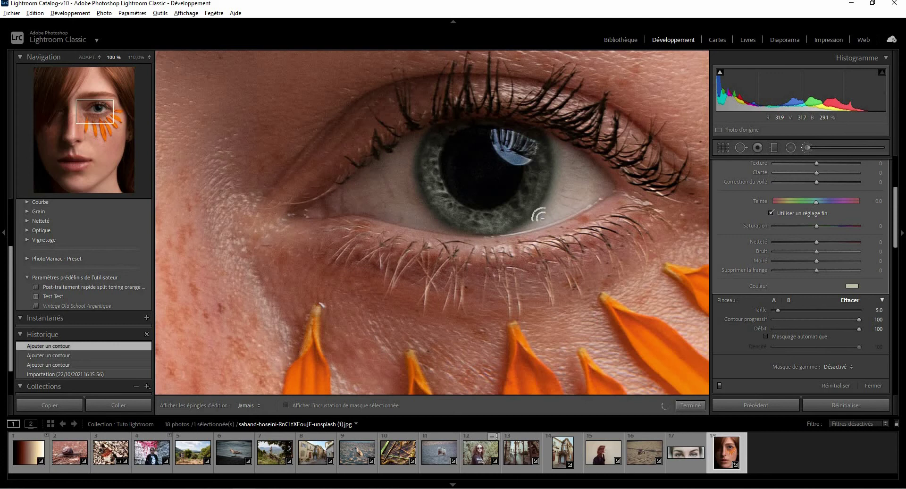
{"action": "mouse_move", "coordinate": [515, 232]}
{"action": "left_mouse_down"}
{"action": "mouse_move", "coordinate": [542, 196]}
{"action": "mouse_move", "coordinate": [542, 156]}
{"action": "mouse_move", "coordinate": [536, 165]}
{"action": "left_mouse_up"}
{"action": "left_click", "coordinate": [485, 205]}
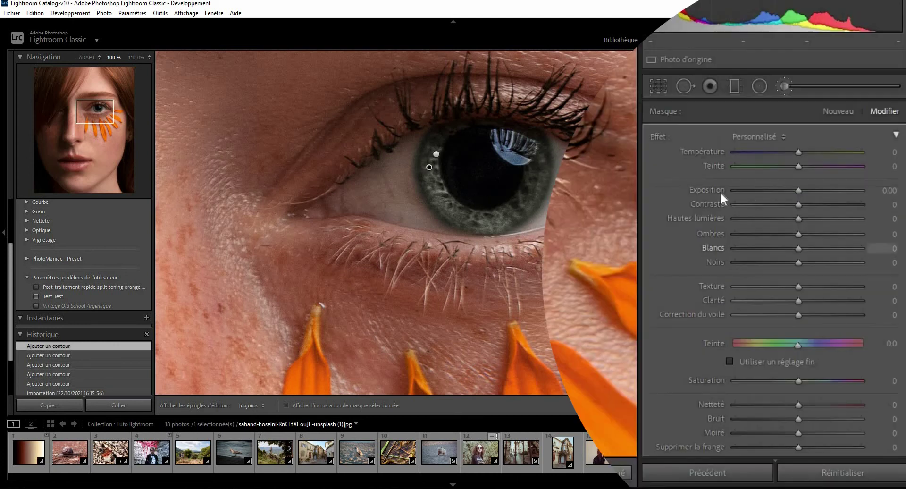
Step: Set the green mask's Texture to 6, Clarity to 4 and Exposure to 0.05, and duplicate the mask
{"action": "left_click_drag", "start_coordinate": [797, 191], "coordinate": [801, 189]}
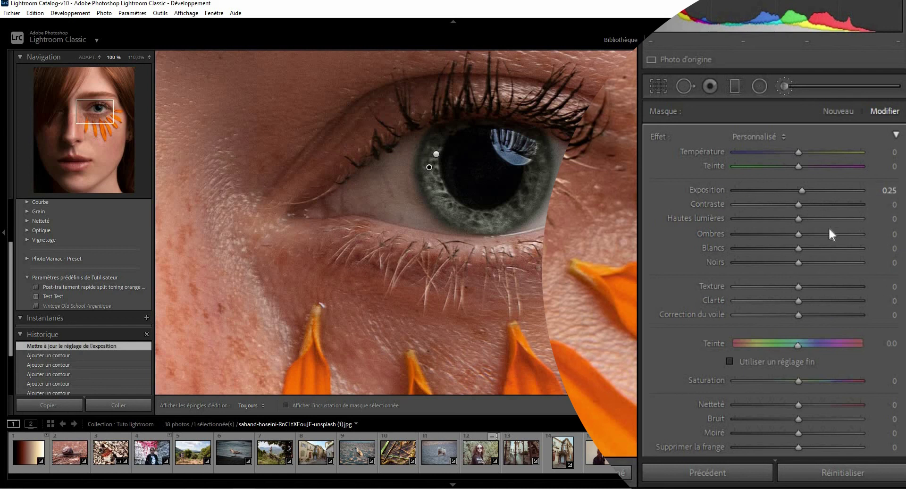
{"action": "left_click_drag", "start_coordinate": [798, 286], "coordinate": [801, 300]}
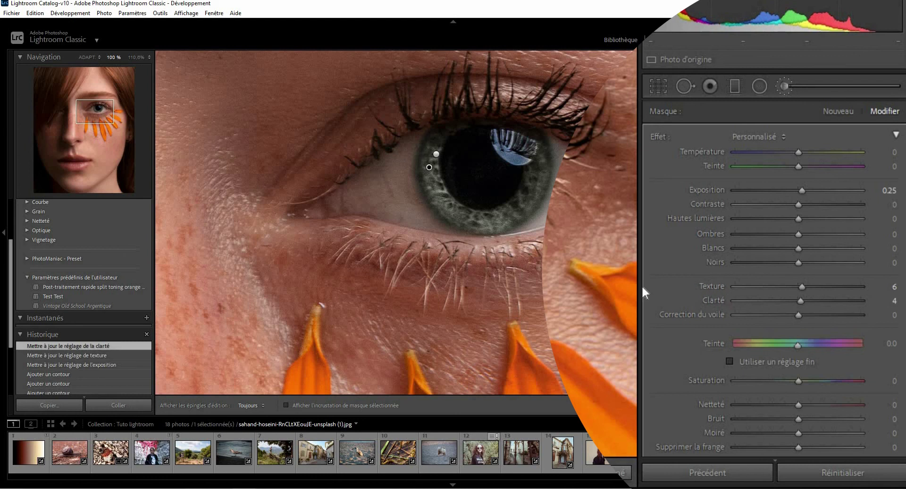
{"action": "mouse_move", "coordinate": [890, 191]}
{"action": "left_mouse_down"}
{"action": "mouse_move", "coordinate": [878, 190]}
{"action": "mouse_move", "coordinate": [890, 190]}
{"action": "left_mouse_up"}
{"action": "left_click", "coordinate": [890, 191]}
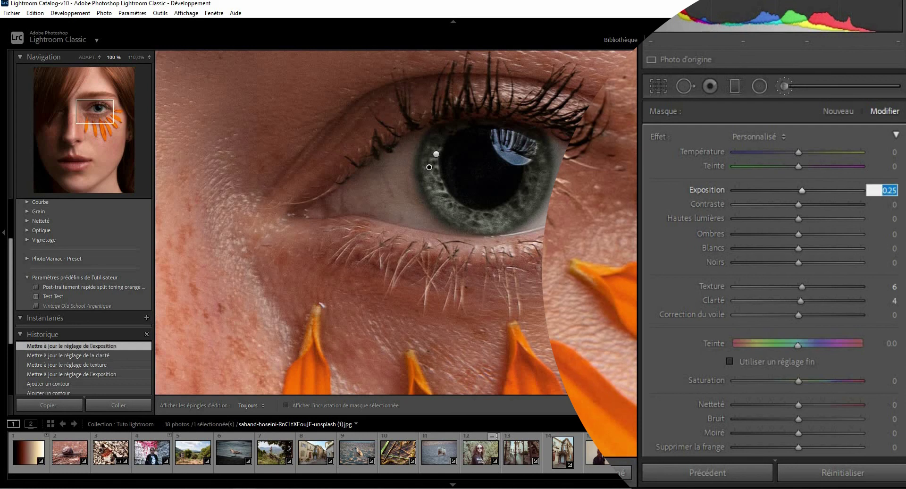
{"action": "type", "text": "0.05"}
{"action": "key", "text": "Return"}
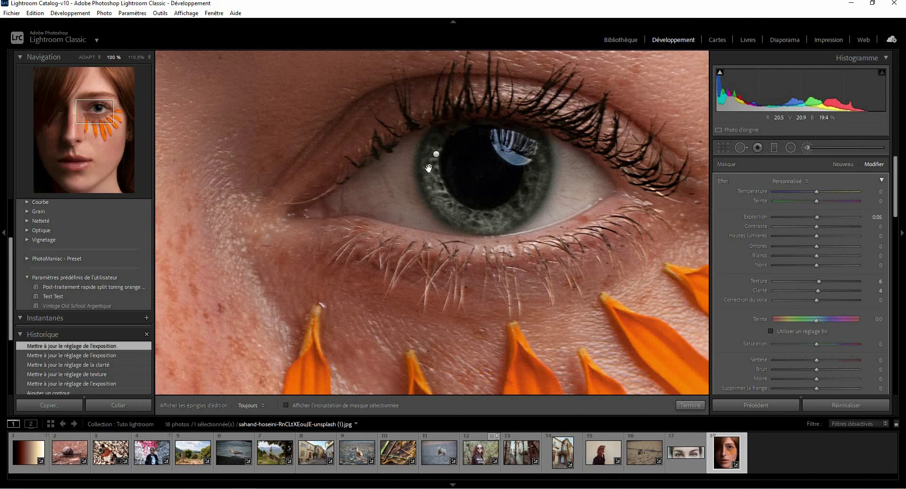
{"action": "right_click", "coordinate": [429, 169]}
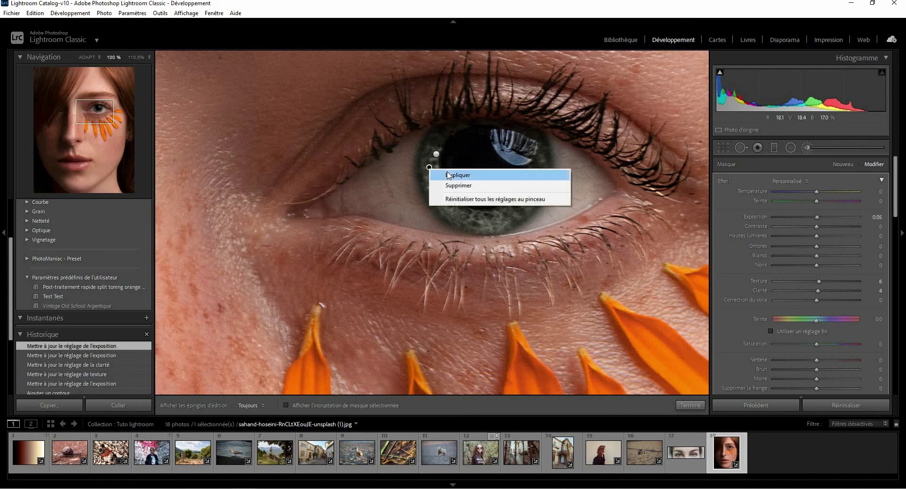
{"action": "left_click", "coordinate": [449, 175]}
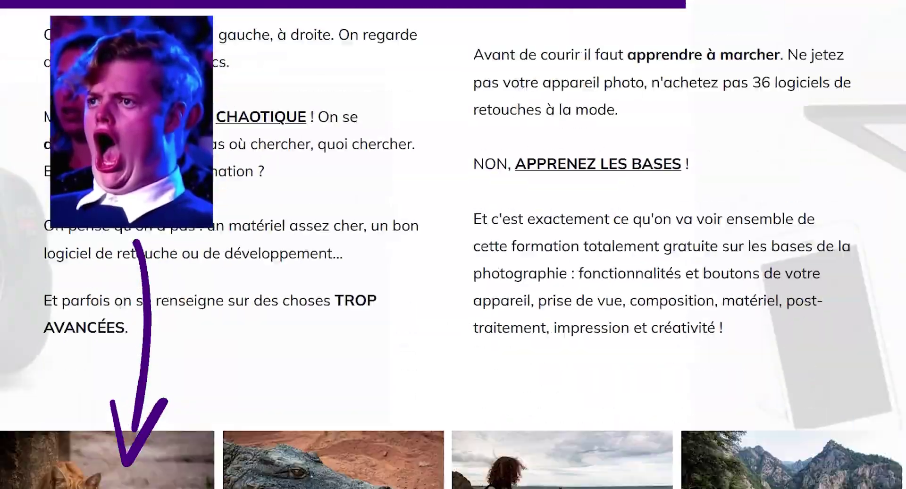
{"action": "scroll", "coordinate": [453, 283], "scroll_direction": "down", "scroll_amount": 20}
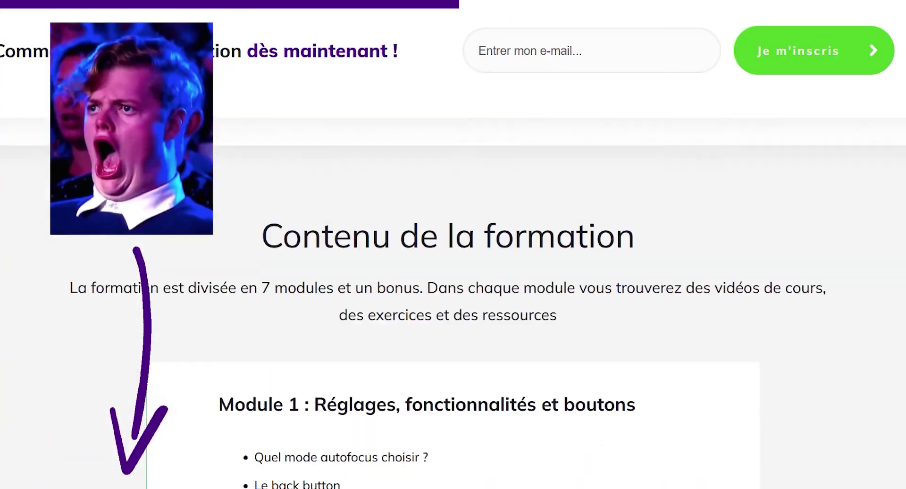
{"action": "scroll", "coordinate": [453, 284], "scroll_direction": "down", "scroll_amount": 20}
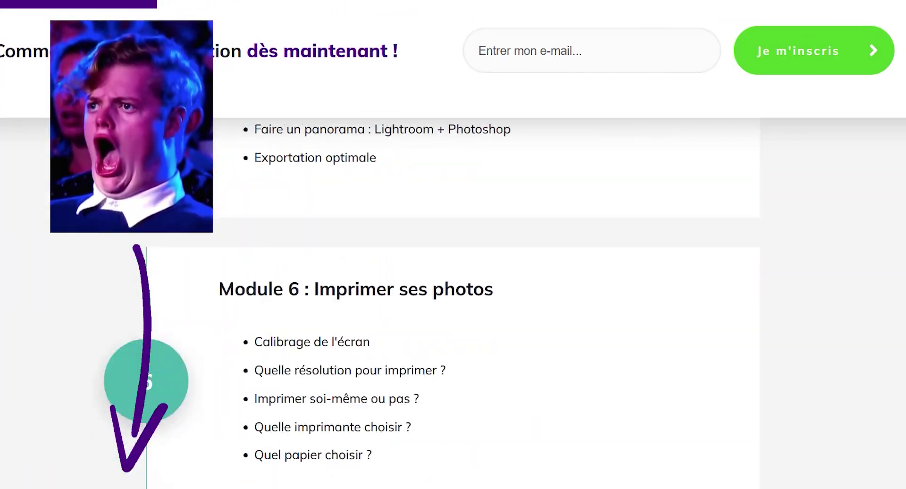
{"action": "scroll", "coordinate": [454, 283], "scroll_direction": "down", "scroll_amount": 10}
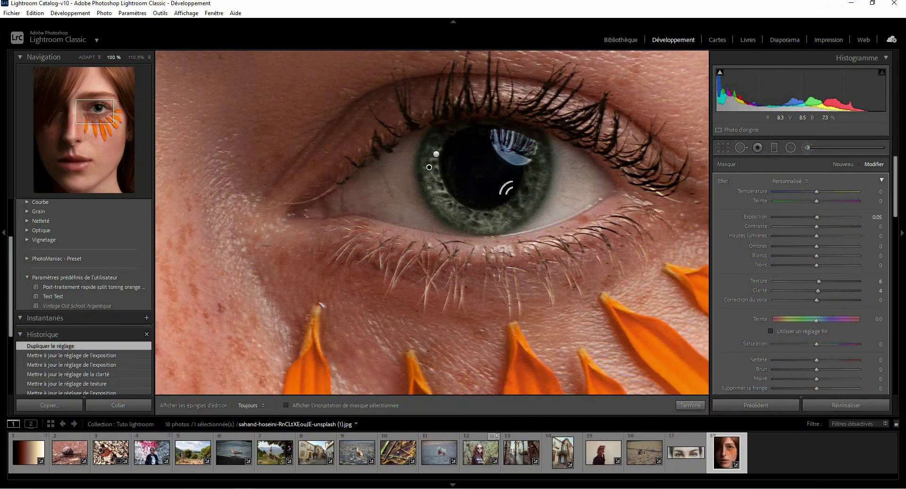